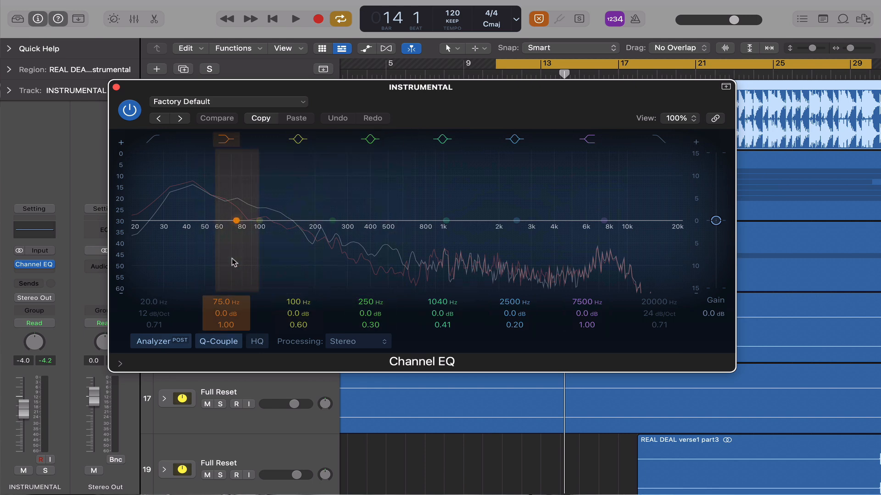
# Step: Set the instrumental's Channel EQ to cut 3 dB at 95 Hz and 2 dB at 2300 Hz with Q 0.83, comparing against bypass
pyautogui.moveTo(232, 262); pyautogui.dragTo(253, 277)
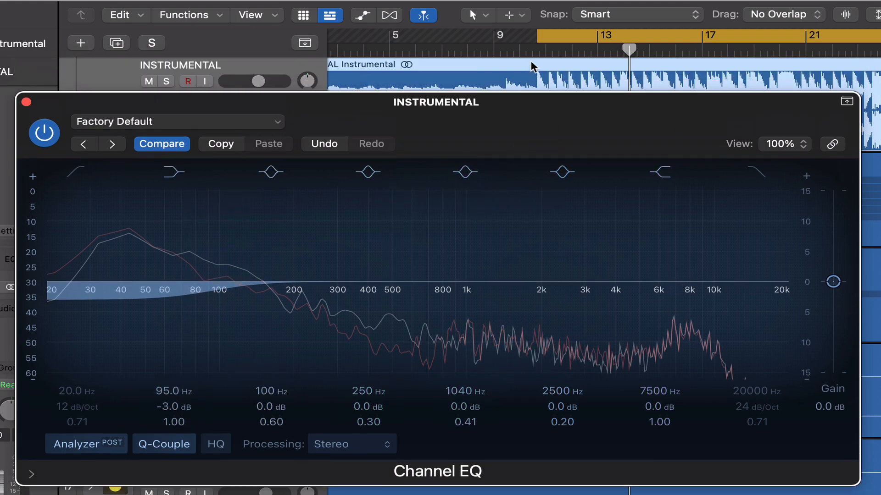
pyautogui.moveTo(463, 290); pyautogui.dragTo(469, 265)
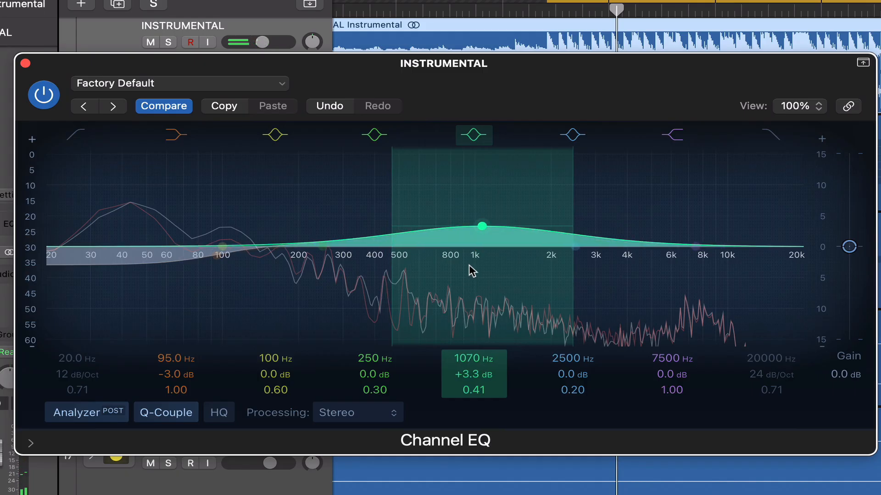
pyautogui.moveTo(472, 385); pyautogui.dragTo(490, 325)
pyautogui.moveTo(469, 239); pyautogui.dragTo(533, 265)
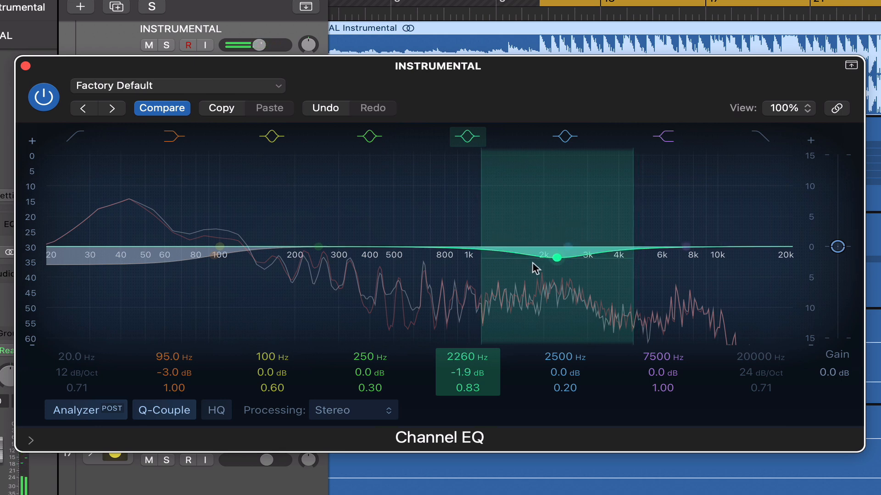
pyautogui.moveTo(515, 202); pyautogui.dragTo(560, 311)
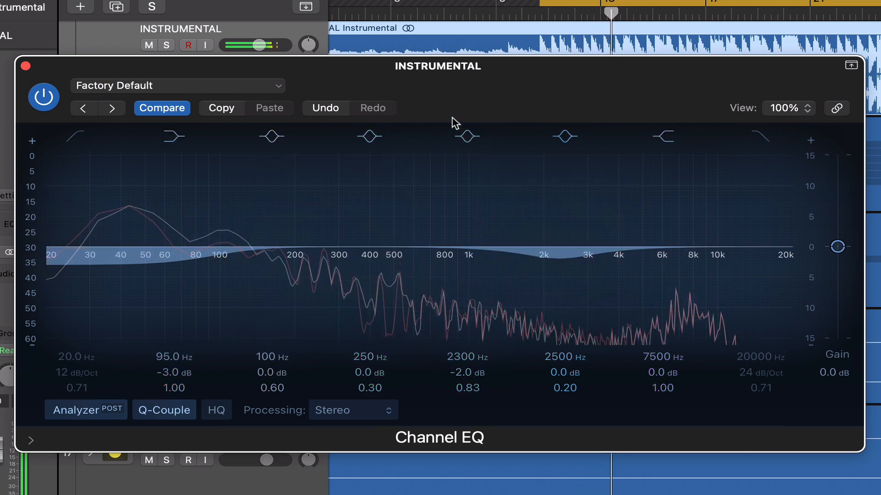
pyautogui.click(49, 105)
pyautogui.click(49, 105)
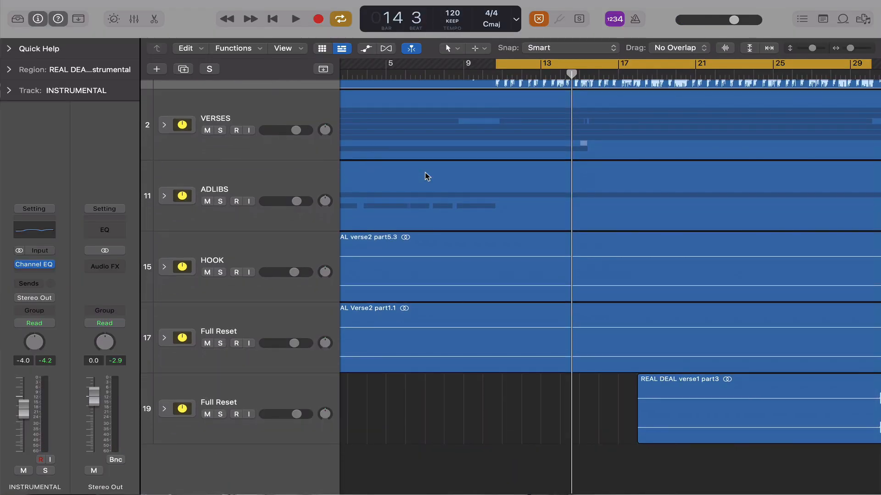
# Step: Add a Linear Phase EQ to the Stereo Out channel and give its 745 Hz band a slight boost of 0.4 dB
pyautogui.scroll(4, 426, 176)
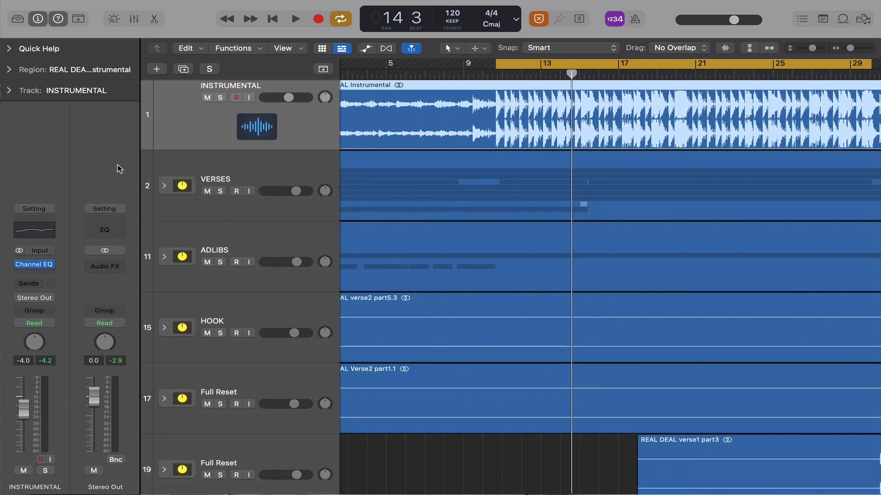
pyautogui.click(105, 267)
pyautogui.moveTo(135, 338)
pyautogui.moveTo(156, 328)
pyautogui.click(191, 329)
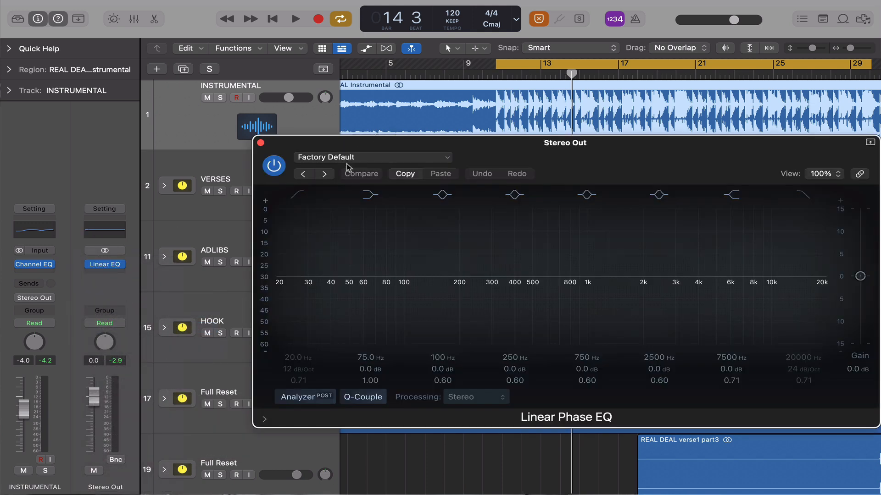
pyautogui.moveTo(591, 166); pyautogui.dragTo(481, 106)
pyautogui.moveTo(454, 216); pyautogui.dragTo(454, 213)
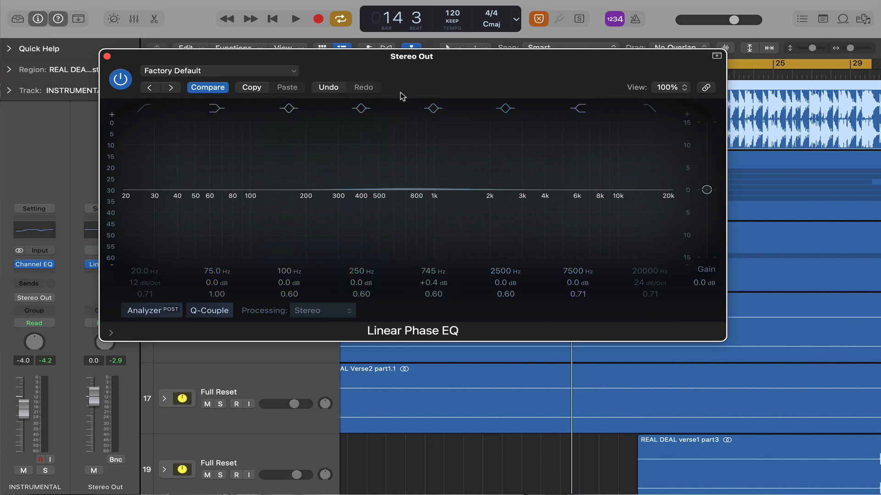
# Step: Add an Adaptive Limiter after the EQ on the Stereo Out channel and close its window
pyautogui.click(104, 274)
pyautogui.moveTo(129, 399)
pyautogui.moveTo(226, 410)
pyautogui.click(275, 398)
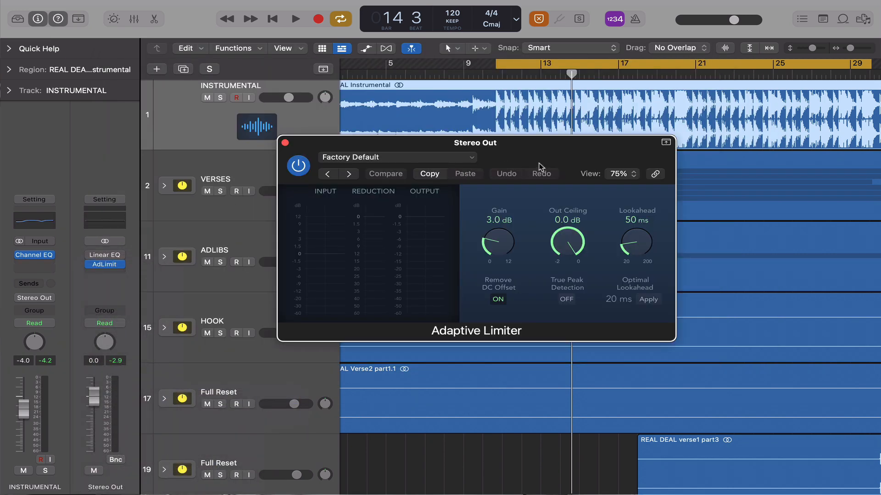
pyautogui.click(285, 142)
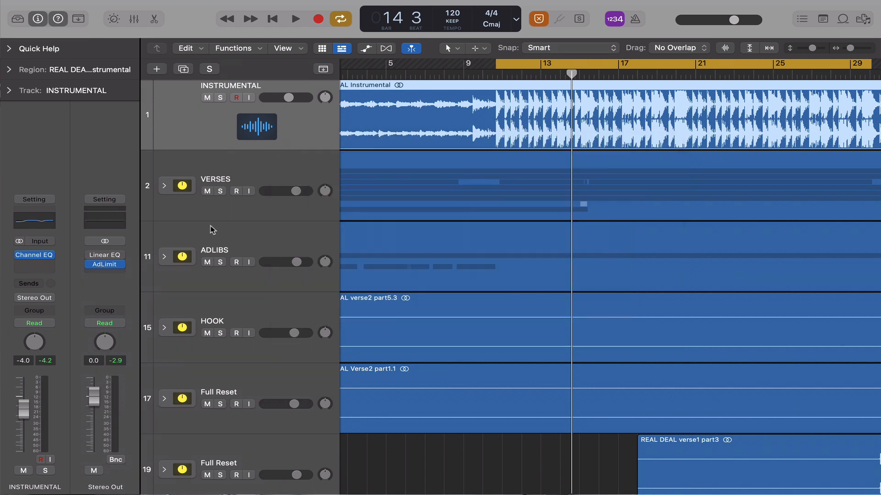
# Step: Add a Loudness Meter as the last insert on the Stereo Out channel and position its window over the track headers
pyautogui.click(102, 274)
pyautogui.moveTo(152, 286)
pyautogui.click(184, 287)
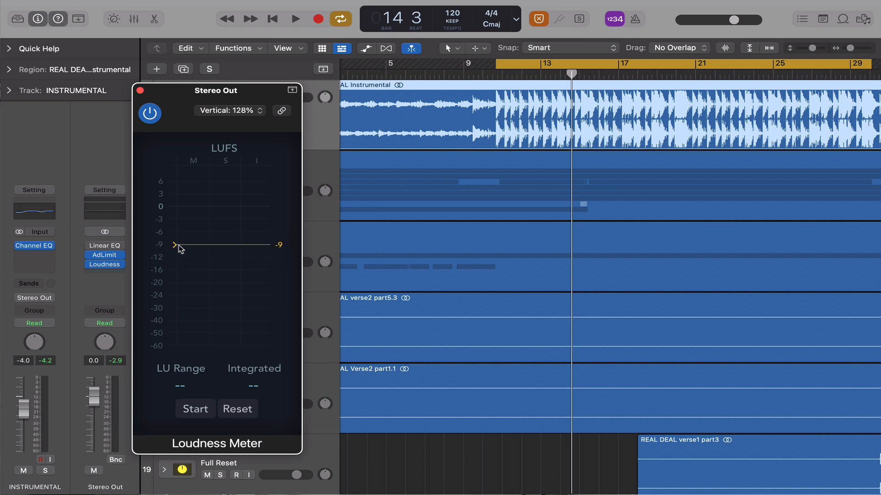
pyautogui.moveTo(182, 95); pyautogui.dragTo(198, 85)
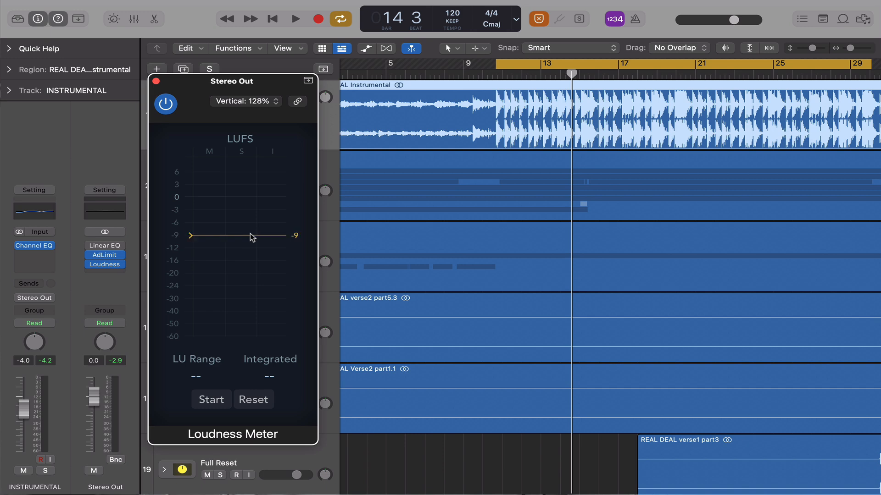
pyautogui.moveTo(205, 95); pyautogui.dragTo(224, 88)
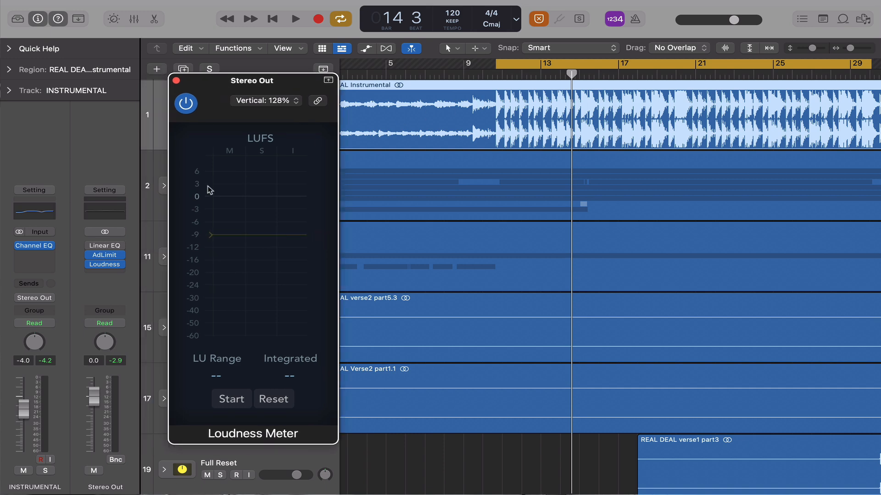
# Step: Play the song from the start of the cycle range and check its momentary and short-term LUFS on the Loudness Meter
pyautogui.click(113, 283)
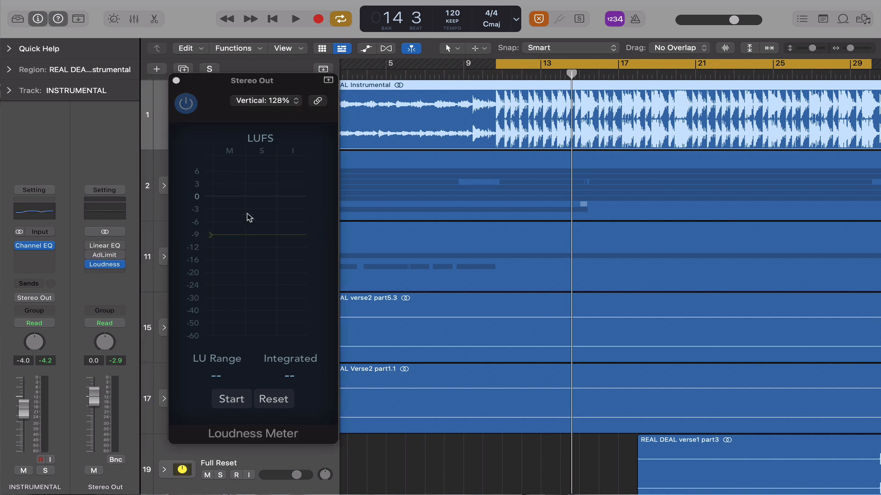
pyautogui.click(495, 77)
pyautogui.press('space')
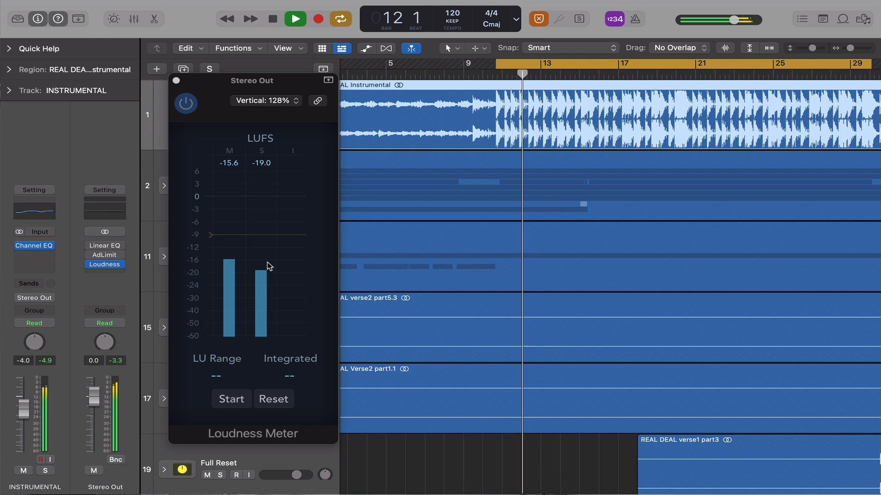
pyautogui.click(230, 165)
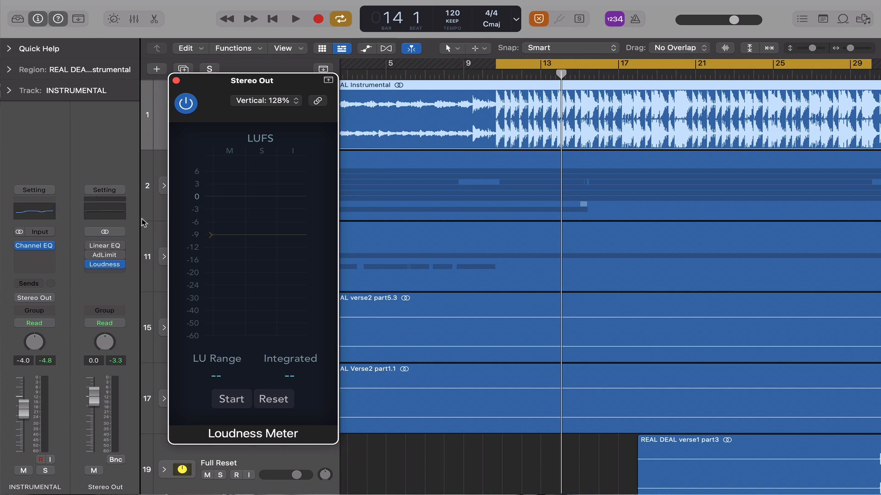
# Step: Set the Adaptive Limiter's gain to 0.0 dB and its output ceiling to -0.1 dB, with its window beside the Loudness Meter
pyautogui.click(97, 257)
pyautogui.moveTo(528, 158); pyautogui.dragTo(573, 137)
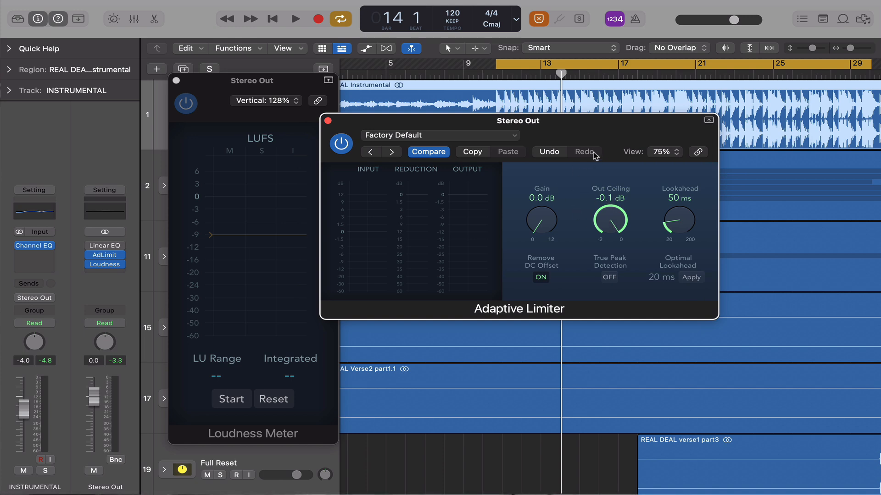
pyautogui.moveTo(608, 150); pyautogui.dragTo(644, 150)
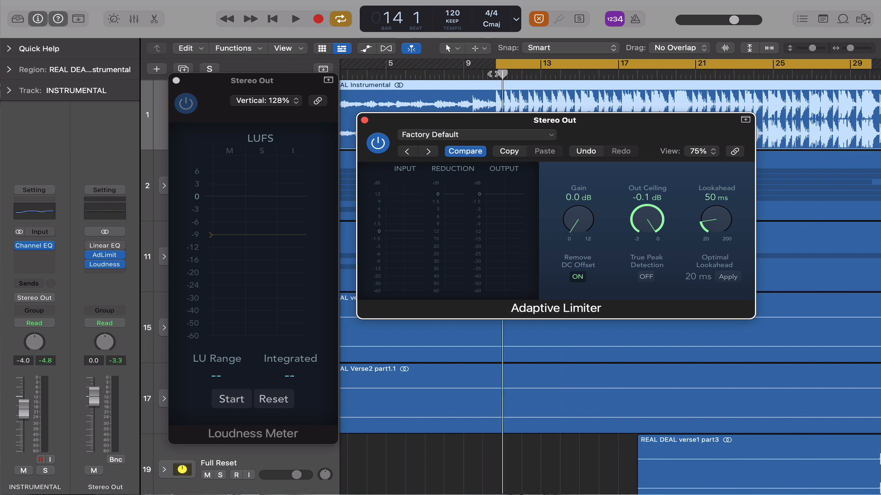
# Step: Raise the Adaptive Limiter's gain to 7.0 dB during playback from the cycle start, checking the level on the Loudness Meter
pyautogui.doubleClick(494, 76)
pyautogui.moveTo(583, 223); pyautogui.dragTo(593, 188)
pyautogui.scroll(10, 585, 198)
pyautogui.moveTo(583, 217); pyautogui.dragTo(588, 202)
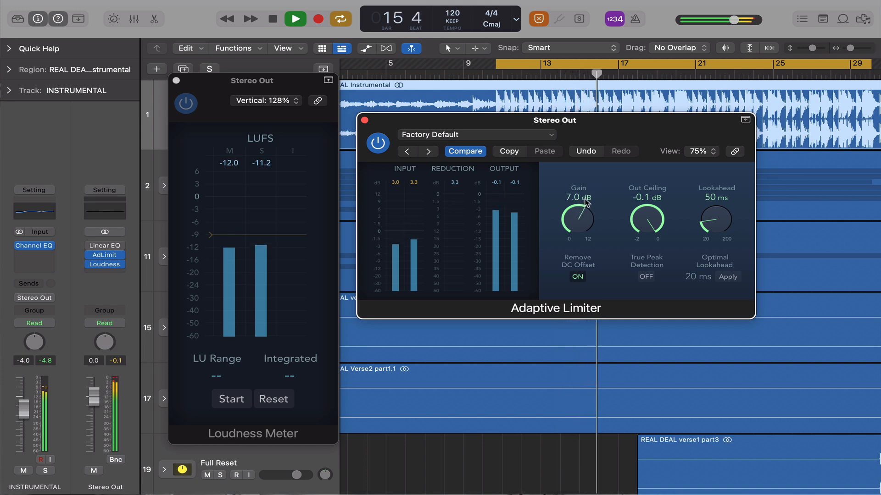
pyautogui.click(230, 166)
pyautogui.press('space')
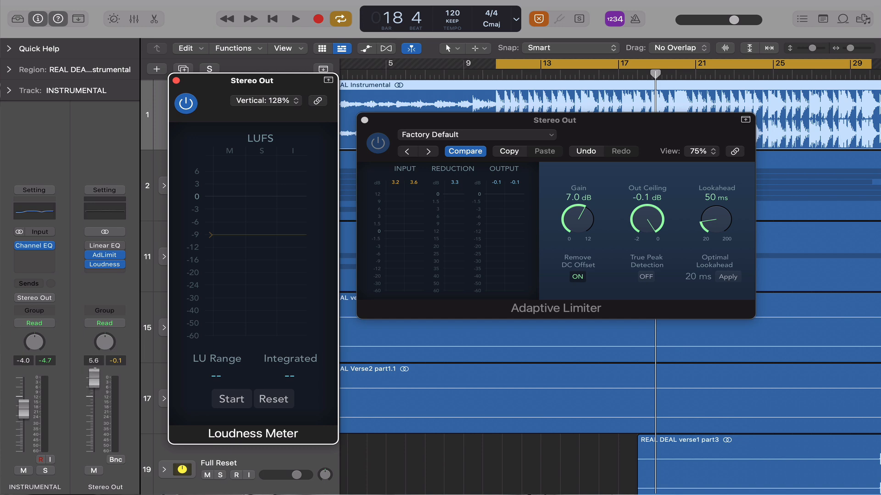
# Step: Return the Stereo Out fader to 0.0 dB and close the limiter and Loudness Meter windows
pyautogui.moveTo(94, 380); pyautogui.dragTo(95, 378)
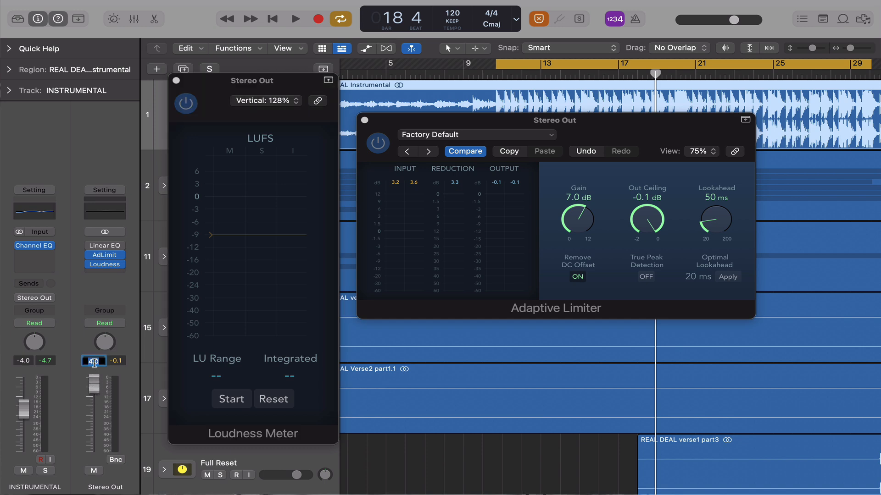
pyautogui.moveTo(647, 139); pyautogui.dragTo(661, 135)
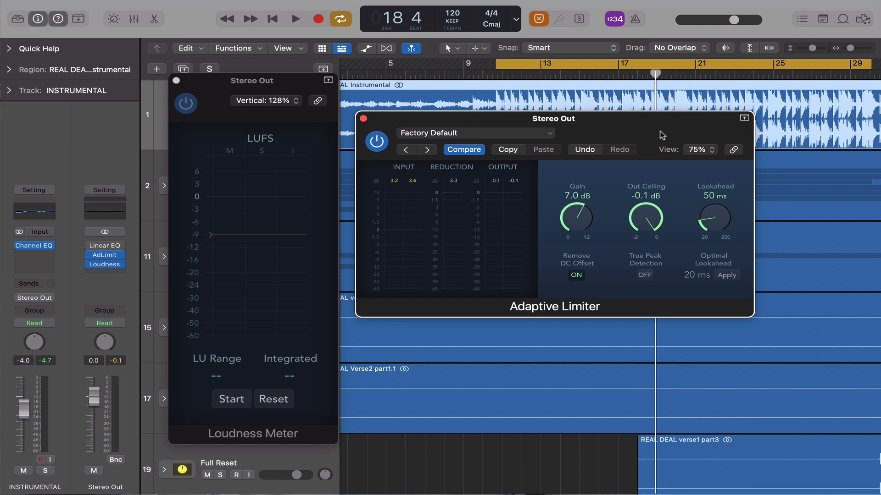
pyautogui.moveTo(386, 124); pyautogui.dragTo(403, 127)
pyautogui.click(380, 122)
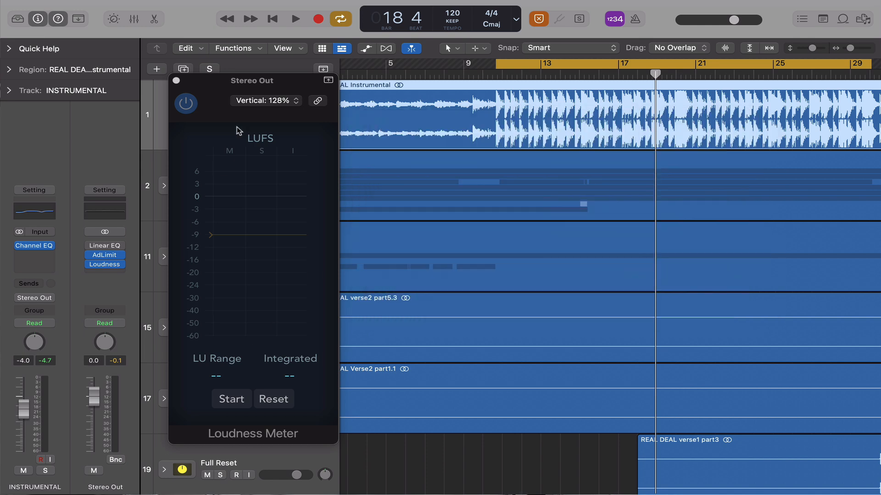
pyautogui.click(176, 80)
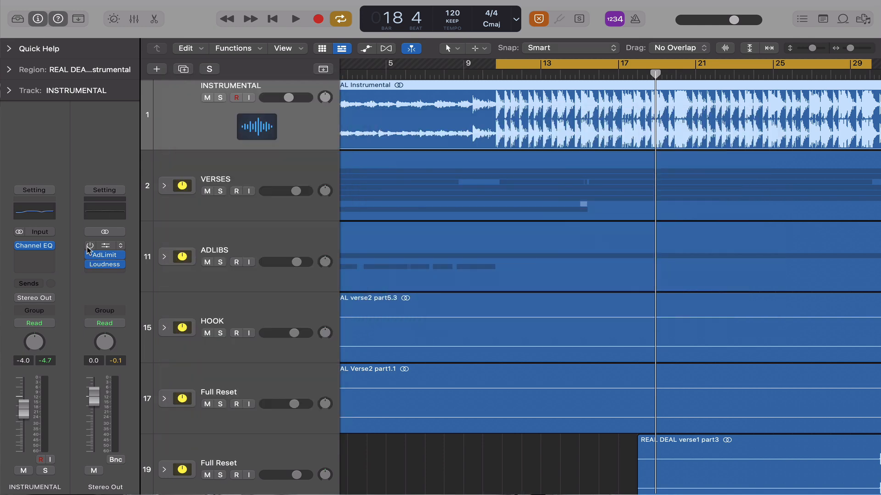
# Step: Add a second Linear Phase EQ on the Stereo Out channel between the first EQ and the limiter
pyautogui.click(107, 250)
pyautogui.click(176, 244)
pyautogui.moveTo(460, 110); pyautogui.dragTo(399, 117)
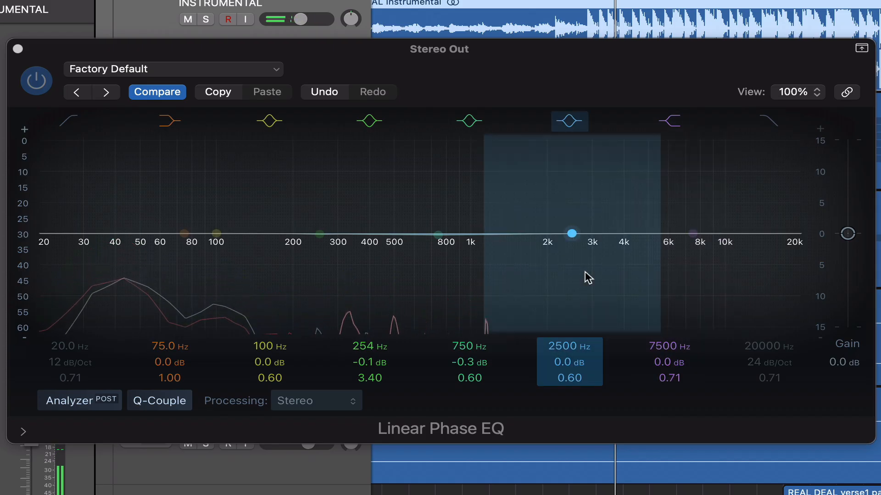
# Step: Sweep the new EQ's 2500 Hz band during playback and set it to cut 2.5 dB at 7750 Hz with Q 3.40
pyautogui.moveTo(494, 256); pyautogui.dragTo(593, 249)
pyautogui.moveTo(719, 267); pyautogui.dragTo(722, 259)
pyautogui.moveTo(621, 219)
pyautogui.mouseDown()
pyautogui.moveTo(656, 218)
pyautogui.moveTo(621, 218)
pyautogui.mouseUp()
pyautogui.moveTo(710, 206); pyautogui.dragTo(692, 252)
pyautogui.press('space')
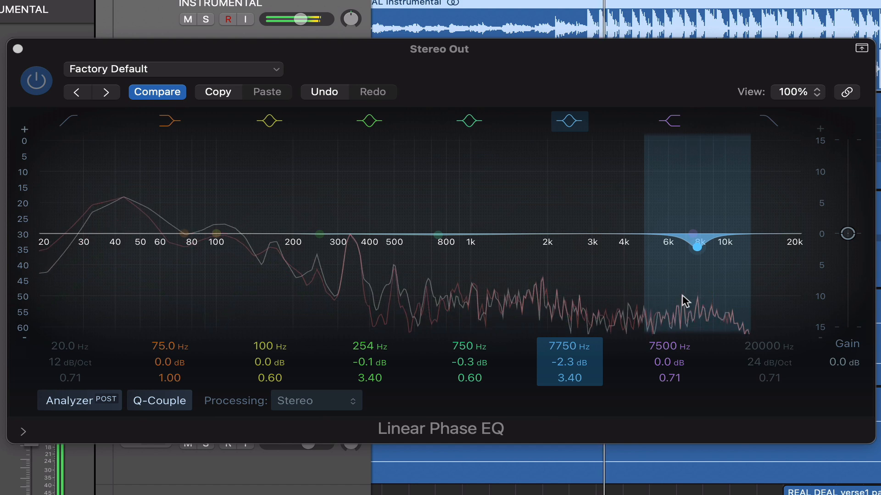
pyautogui.moveTo(685, 301)
pyautogui.mouseDown()
pyautogui.moveTo(685, 328)
pyautogui.moveTo(684, 239)
pyautogui.moveTo(685, 312)
pyautogui.moveTo(684, 299)
pyautogui.mouseUp()
# Step: Sweep the 750 Hz band with a narrow boost and set it to cut 1.9 dB at 5000 Hz with Q 4.30
pyautogui.moveTo(448, 292); pyautogui.dragTo(495, 269)
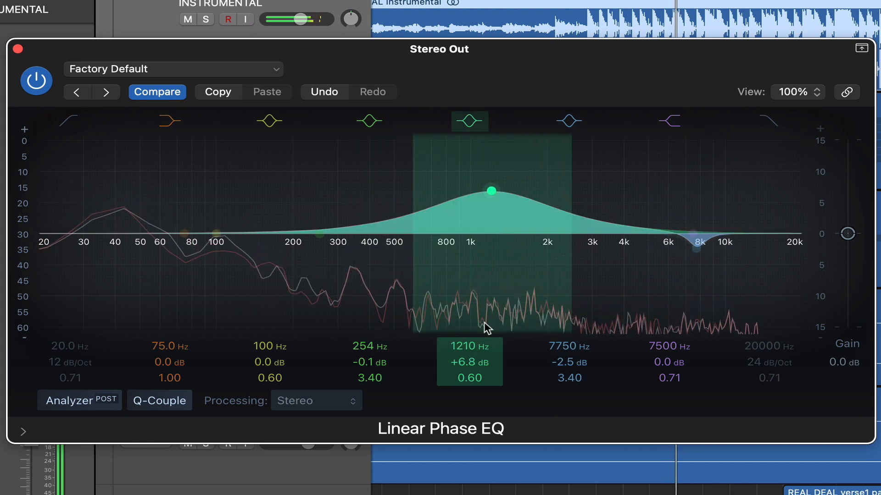
pyautogui.moveTo(464, 377); pyautogui.dragTo(465, 380)
pyautogui.moveTo(487, 263); pyautogui.dragTo(640, 234)
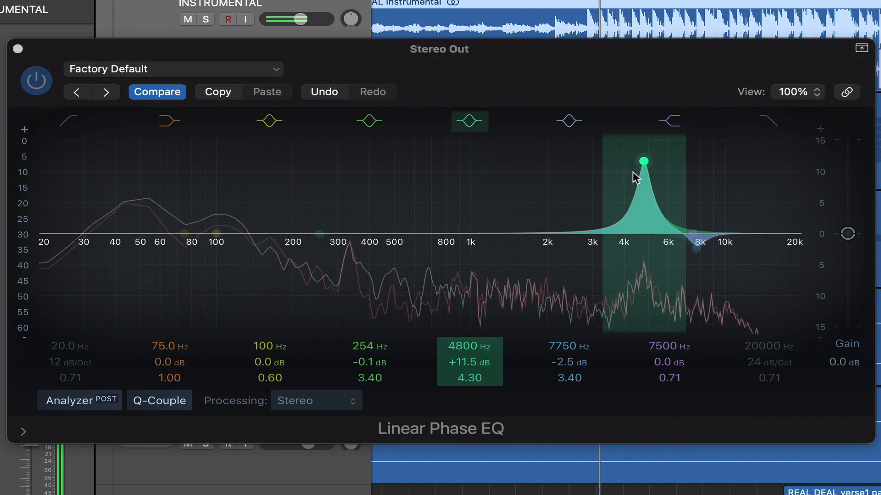
pyautogui.moveTo(641, 163); pyautogui.dragTo(650, 275)
# Step: Add two more narrow 2 dB cuts using the low bands: 2780 Hz with Q 3.40 and 1750 Hz with Q 5.30
pyautogui.moveTo(394, 266); pyautogui.dragTo(622, 222)
pyautogui.moveTo(527, 173); pyautogui.dragTo(565, 248)
pyautogui.moveTo(216, 234); pyautogui.dragTo(399, 182)
pyautogui.moveTo(269, 378)
pyautogui.mouseDown()
pyautogui.moveTo(269, 353)
pyautogui.moveTo(268, 374)
pyautogui.mouseUp()
pyautogui.moveTo(399, 181); pyautogui.dragTo(521, 287)
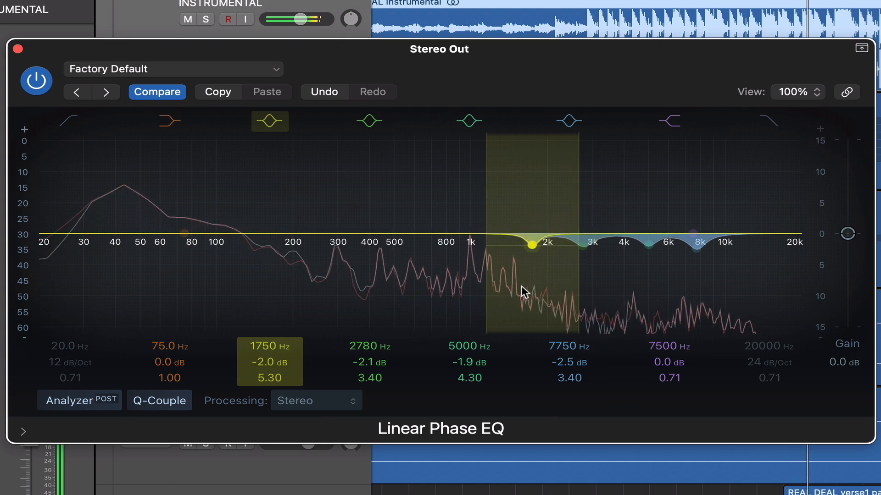
pyautogui.moveTo(602, 291); pyautogui.dragTo(602, 290)
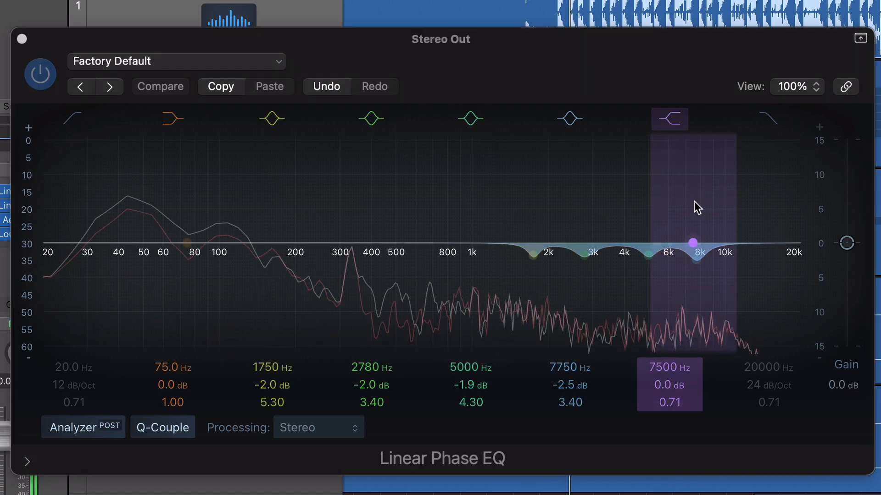
# Step: Set the 7500 Hz high shelf to -0.8 dB and the 7750 Hz band to -3.6 dB, comparing against bypass
pyautogui.moveTo(694, 244); pyautogui.dragTo(701, 327)
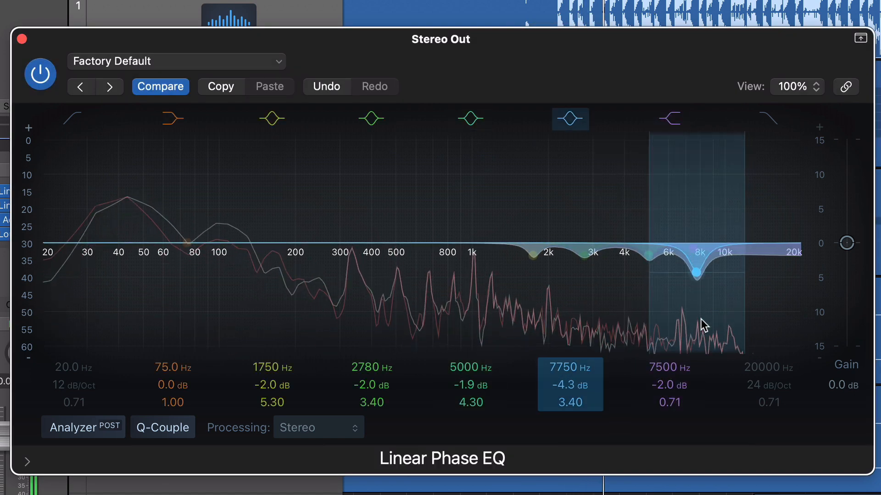
pyautogui.moveTo(715, 239); pyautogui.dragTo(689, 215)
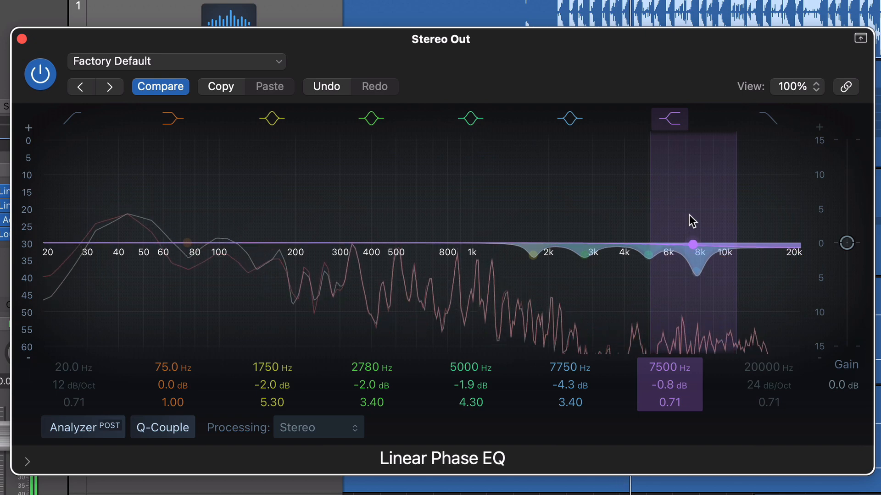
pyautogui.moveTo(668, 287); pyautogui.dragTo(669, 283)
pyautogui.click(153, 90)
pyautogui.click(158, 87)
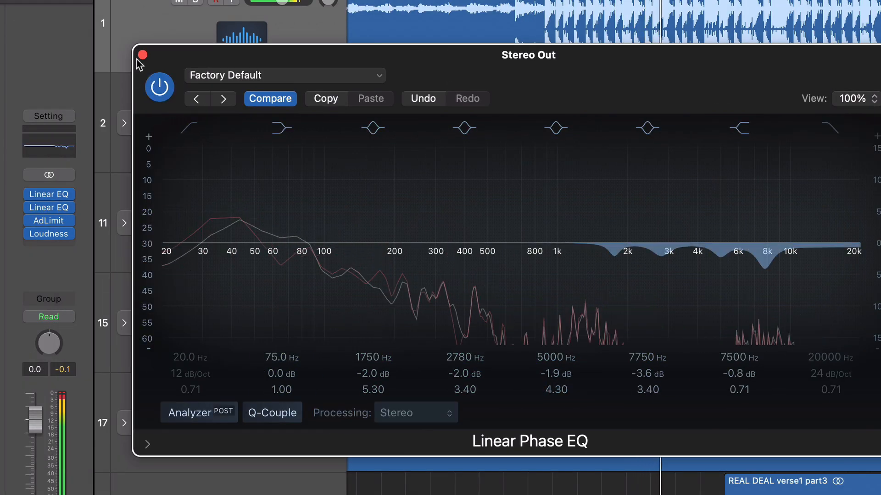
pyautogui.click(142, 54)
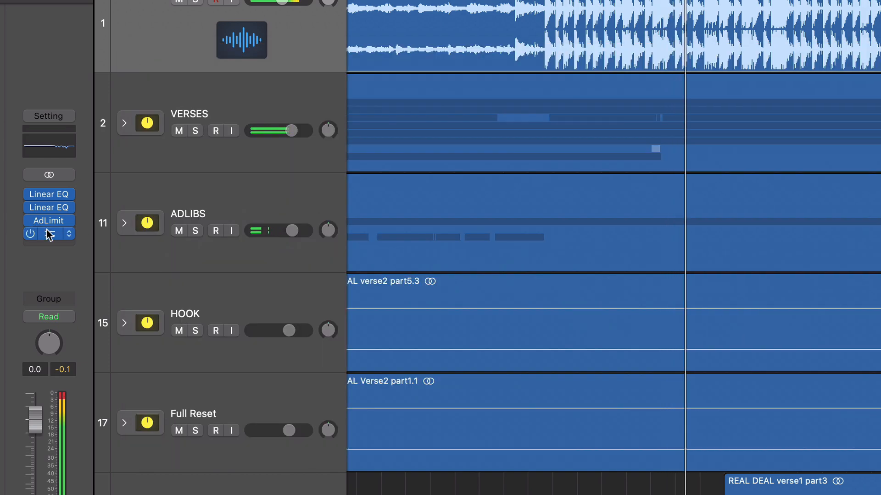
# Step: Reopen the Loudness Meter on the Stereo Out channel and check the mix's LUFS levels during playback
pyautogui.click(51, 233)
pyautogui.moveTo(252, 75); pyautogui.dragTo(345, 45)
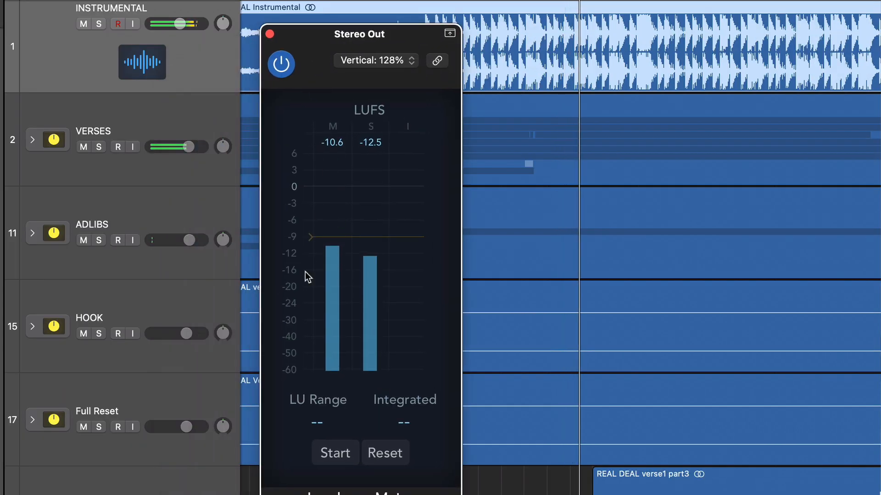